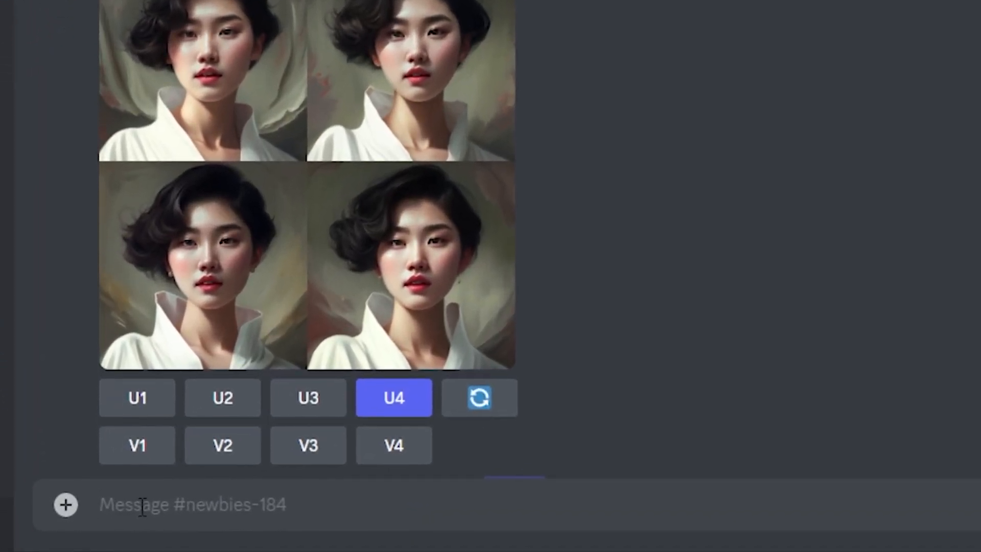
- Switch to the ChatGPT chapter outline and copy the Chapter 1 line "Benny leaves his burrow and sets out to explore the great outdoors"
{"action": "type", "text": "/imagine"}
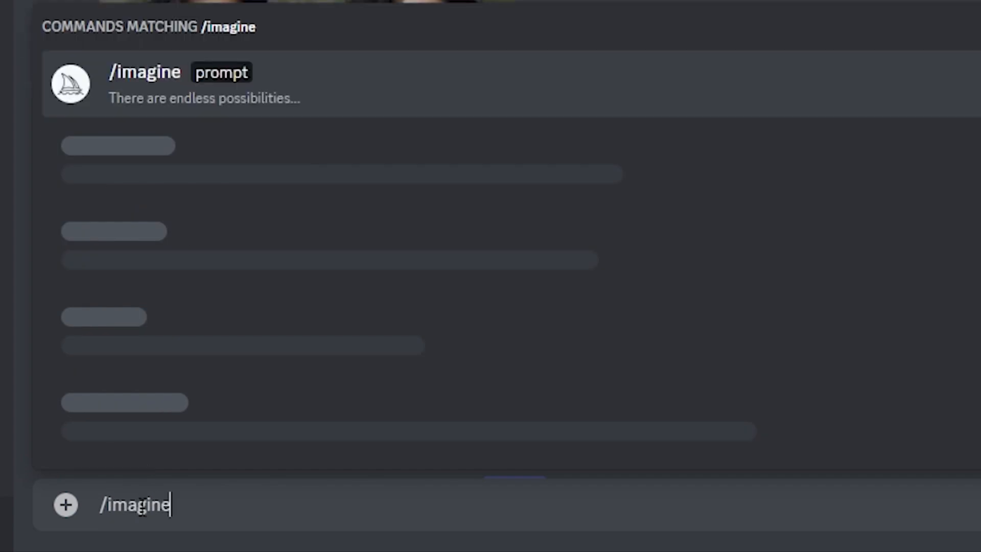
{"action": "key", "text": "Tab"}
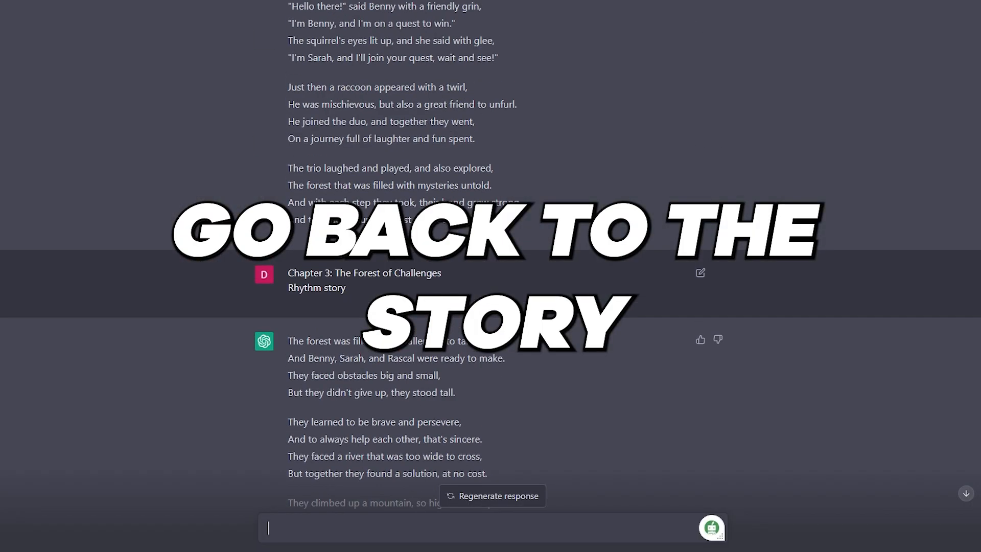
{"action": "scroll", "coordinate": [459, 291], "scroll_direction": "up", "scroll_amount": 15}
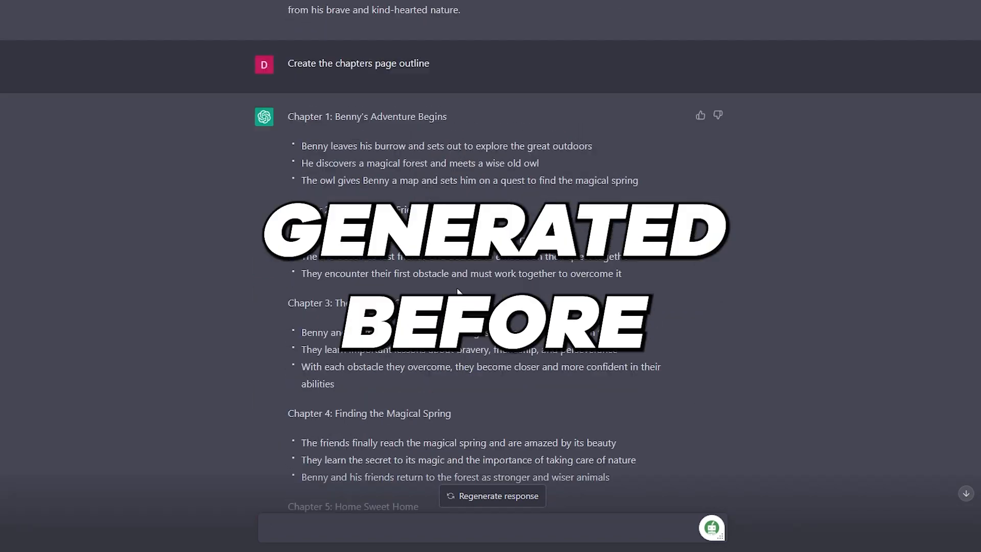
{"action": "scroll", "coordinate": [458, 292], "scroll_direction": "up", "scroll_amount": 7}
{"action": "left_click_drag", "start_coordinate": [302, 145], "coordinate": [373, 137]}
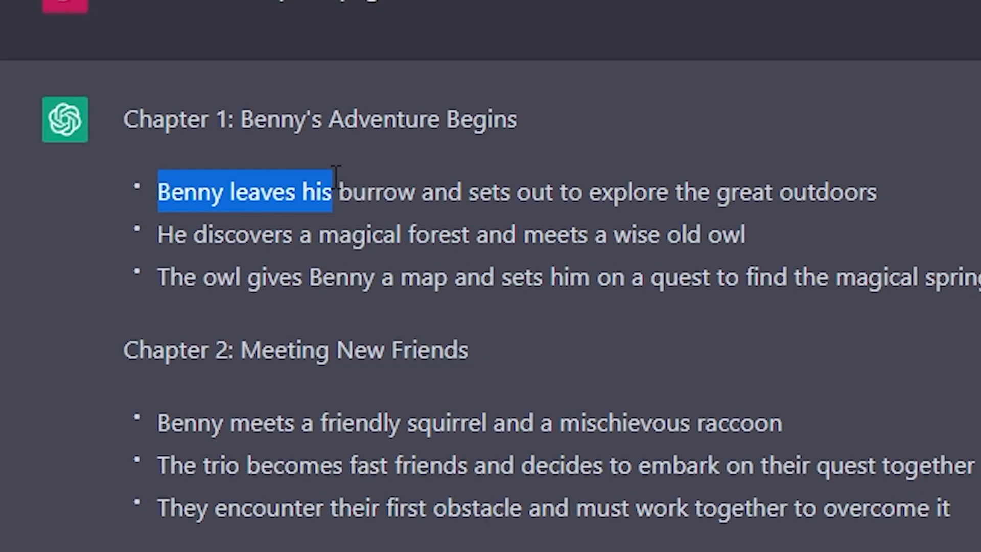
{"action": "left_click_drag", "start_coordinate": [336, 172], "coordinate": [894, 174]}
{"action": "key", "text": "ctrl+c"}
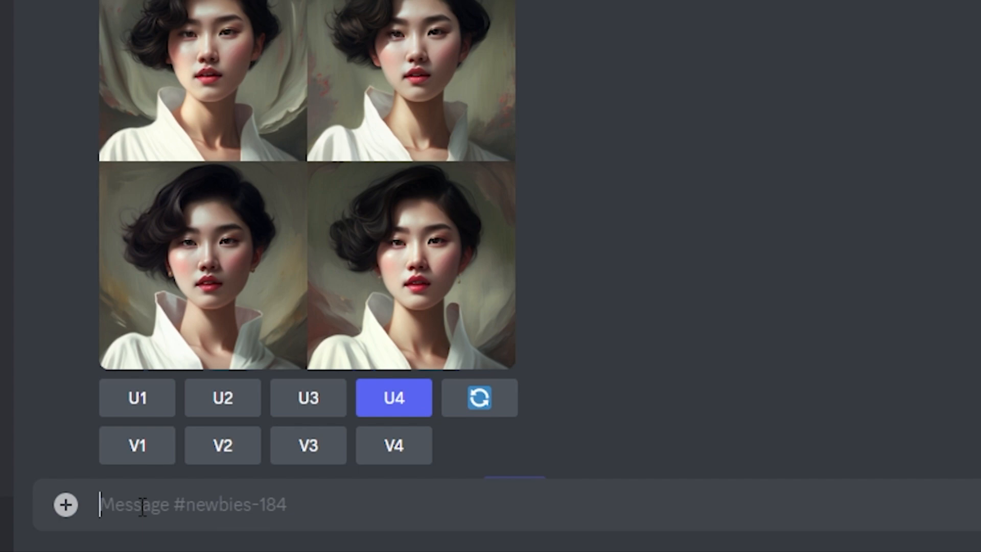
- In Discord, generate Midjourney images with /imagine from "Benny leaves his burrow and sets out to explore the great outdoors" and upscale the first one
{"action": "type", "text": "/imagine"}
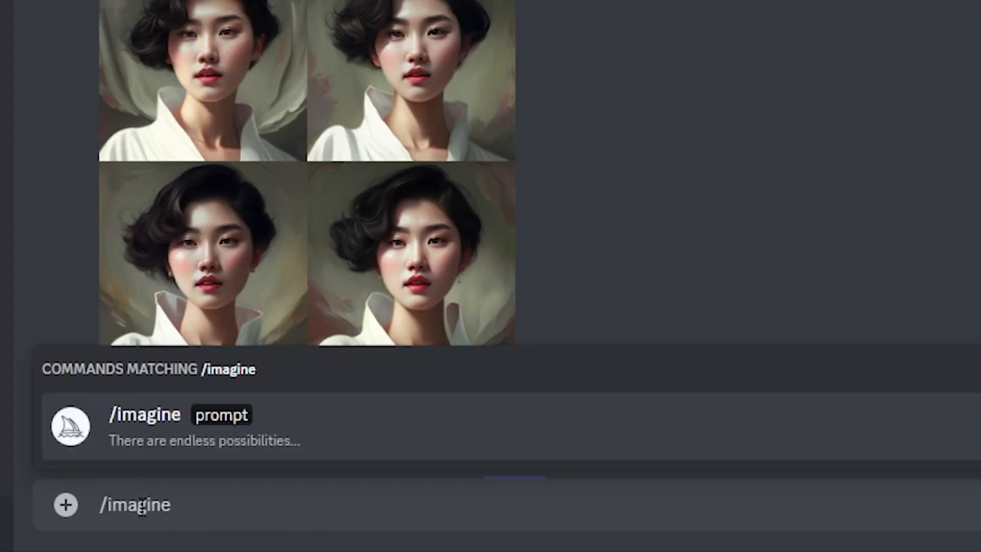
{"action": "left_click", "coordinate": [88, 439]}
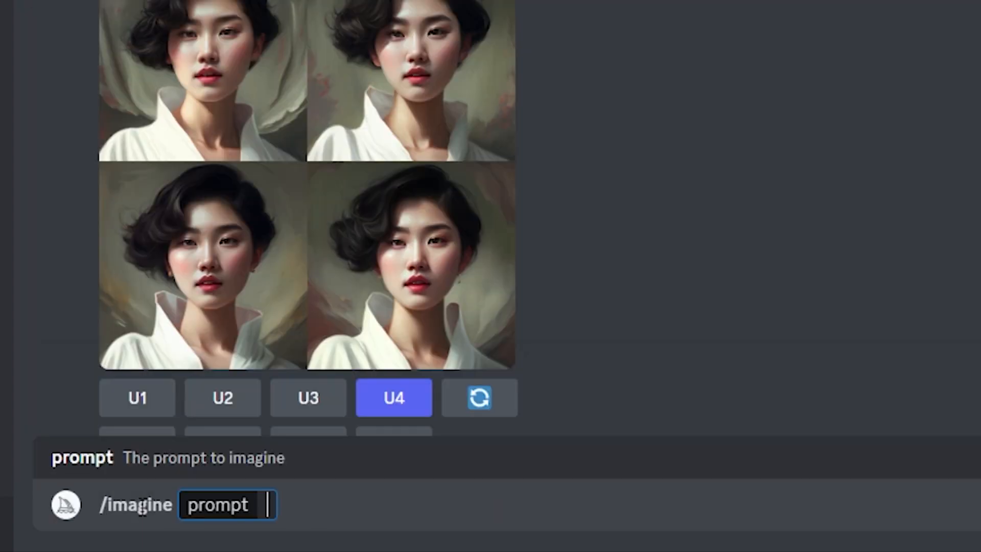
{"action": "key", "text": "ctrl+v"}
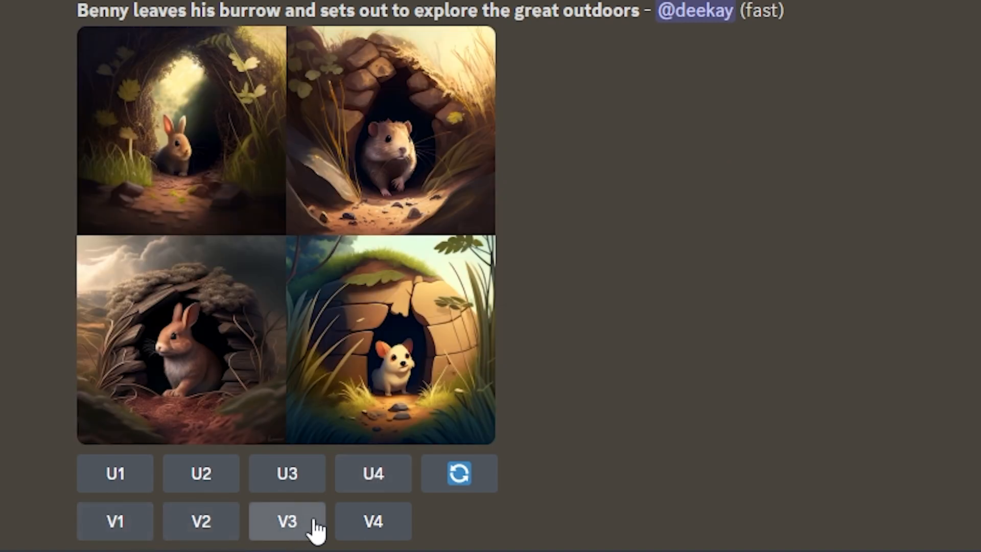
{"action": "left_click", "coordinate": [197, 199]}
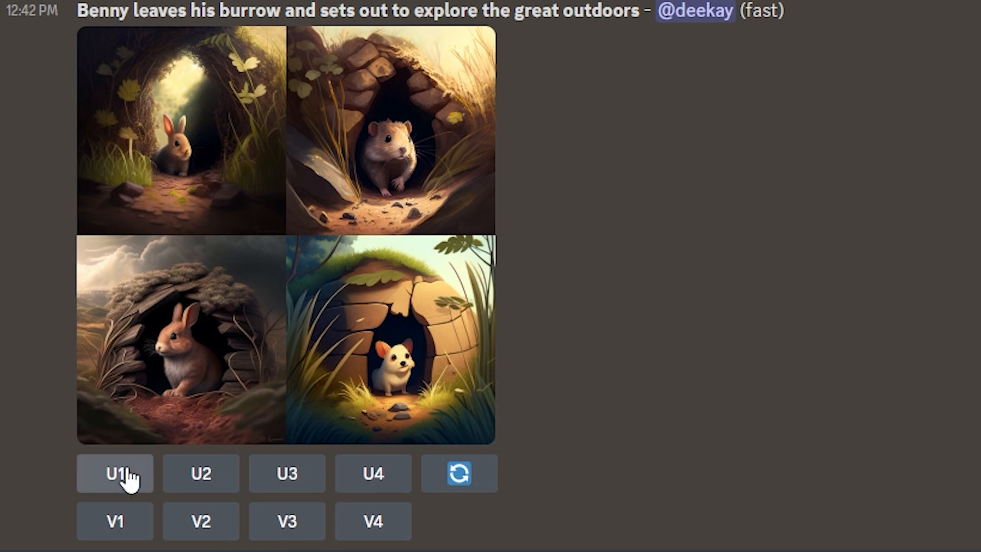
{"action": "left_click", "coordinate": [109, 474]}
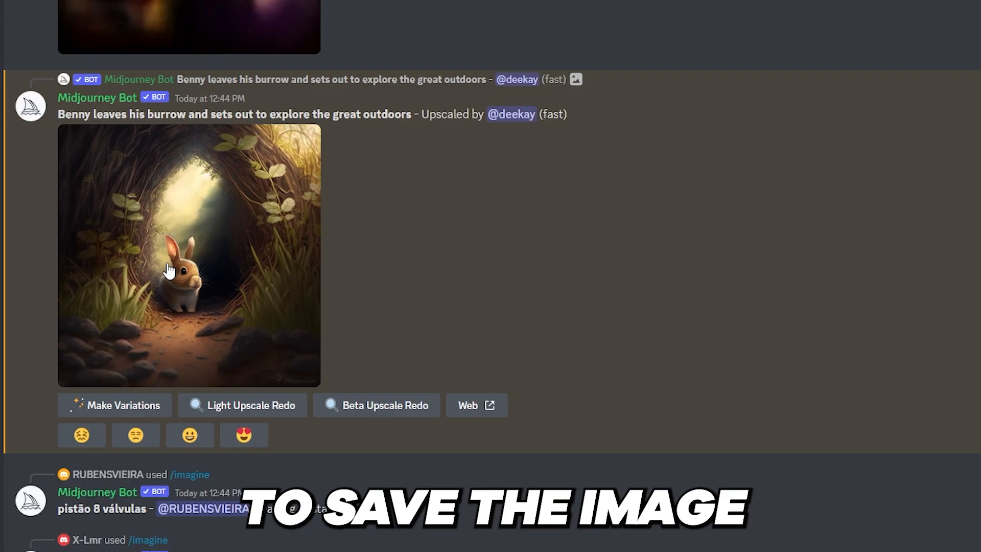
- Open the upscaled rabbit-in-burrow image in the browser and save it to the computer
{"action": "left_click", "coordinate": [168, 267]}
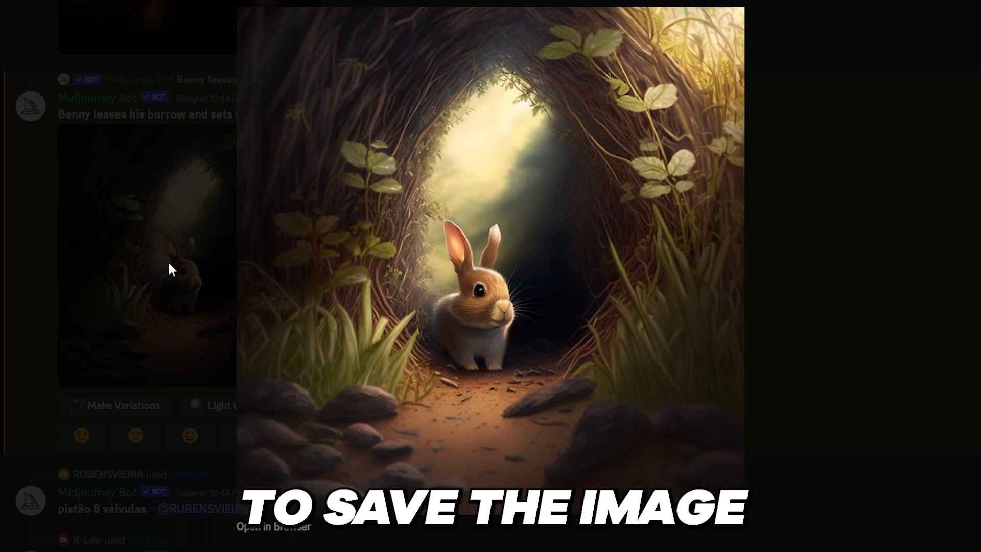
{"action": "right_click", "coordinate": [384, 297]}
{"action": "left_click", "coordinate": [438, 376]}
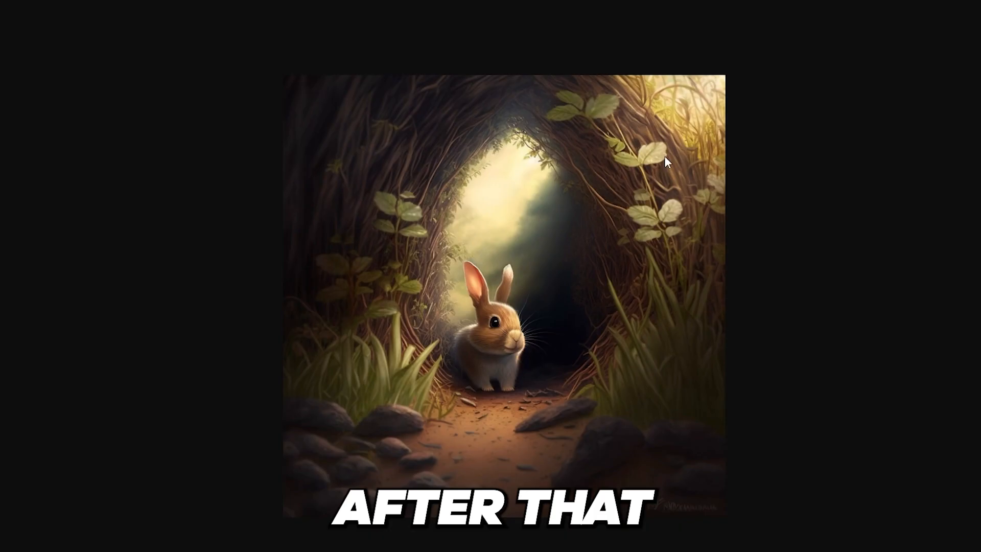
{"action": "right_click", "coordinate": [514, 287]}
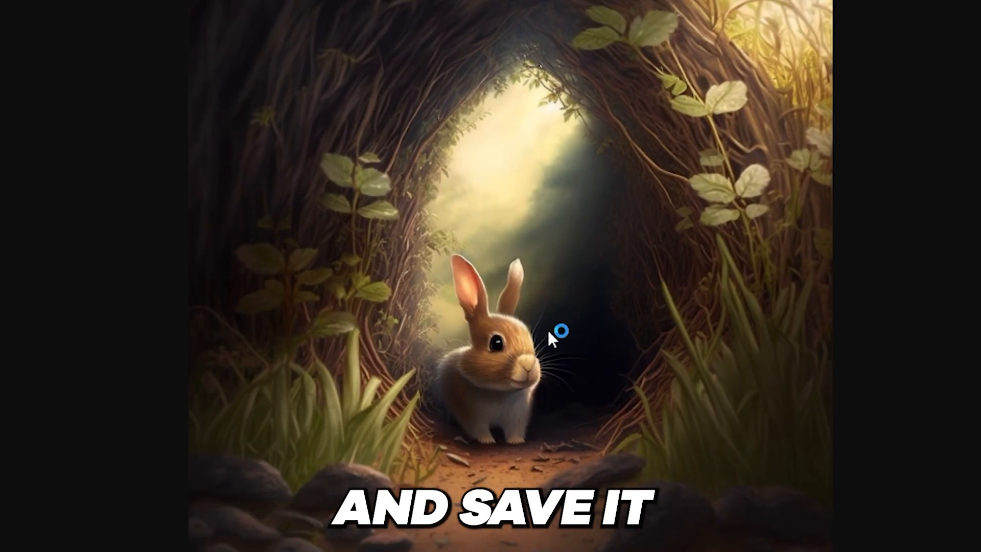
{"action": "left_click", "coordinate": [532, 313]}
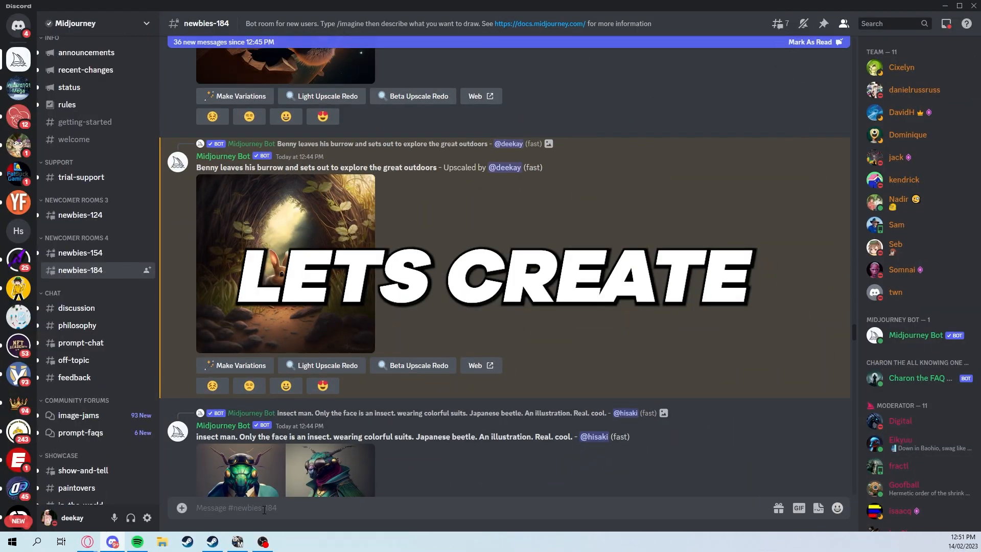
- Generate new images with /imagine, using the rabbit image's link followed by "He discovers a magical forest and meets a wise old owl"
{"action": "type", "text": "/i"}
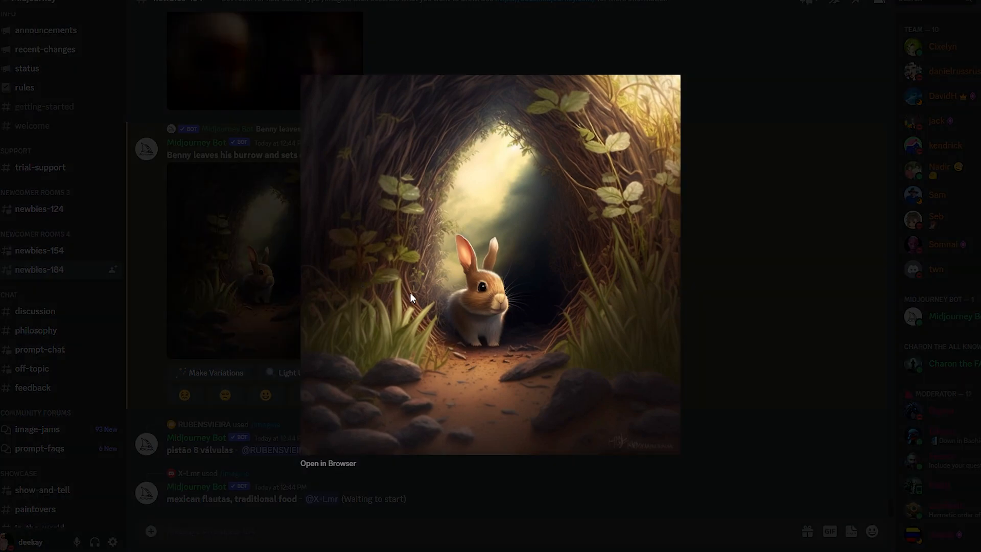
{"action": "right_click", "coordinate": [412, 293]}
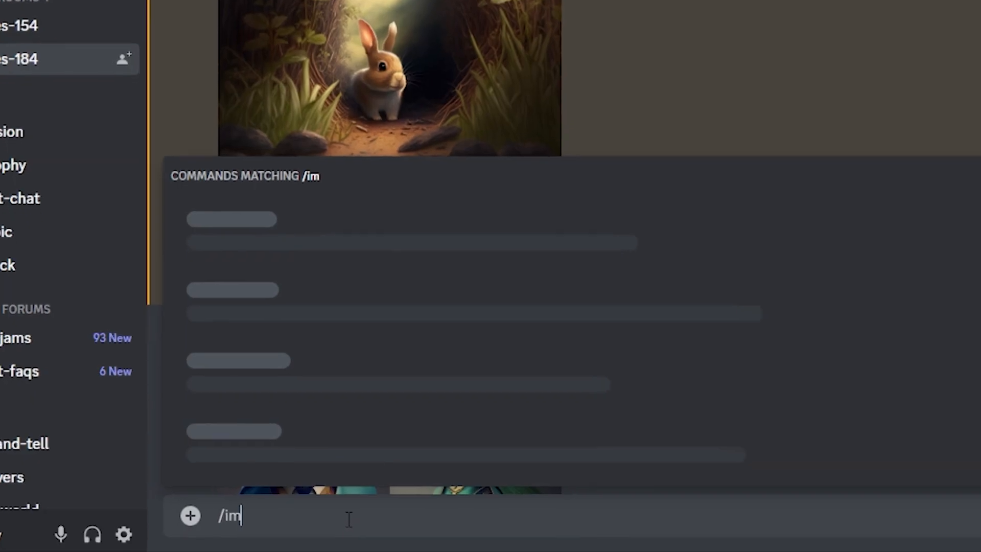
{"action": "key", "text": "Tab"}
{"action": "key", "text": "ctrl+v"}
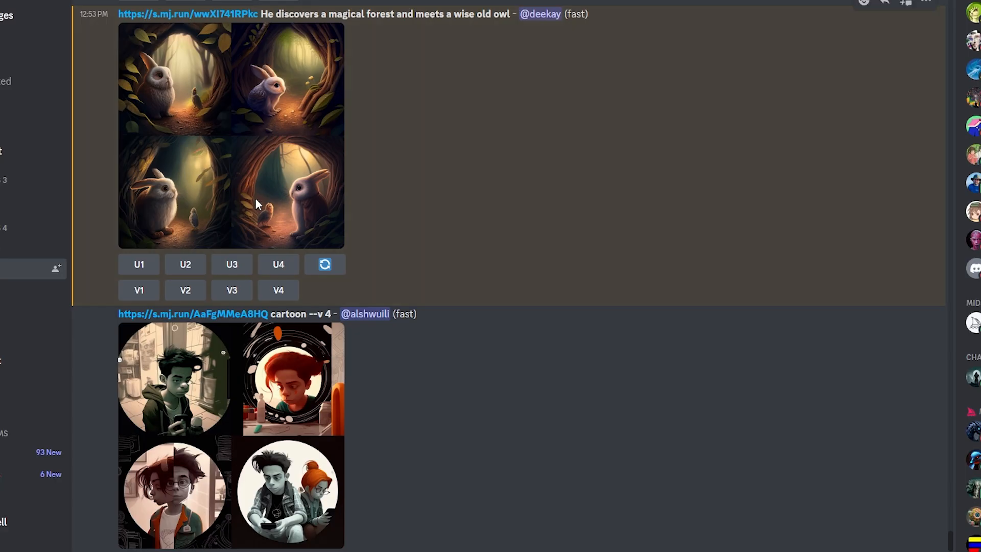
{"action": "left_click", "coordinate": [222, 245]}
{"action": "left_click", "coordinate": [222, 244]}
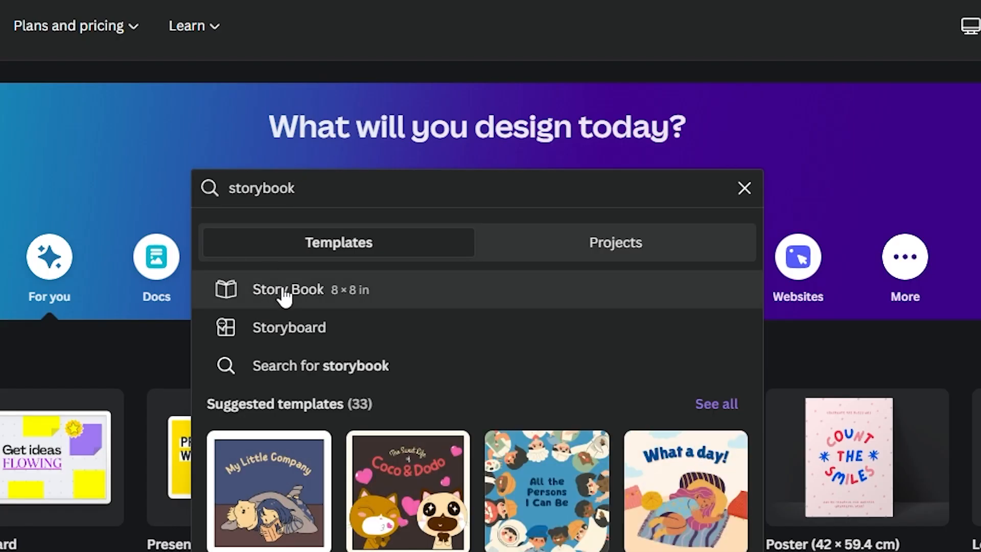
- In Canva, create a blank 8 × 8 in Story Book from the "storybook" search
{"action": "left_click", "coordinate": [285, 291]}
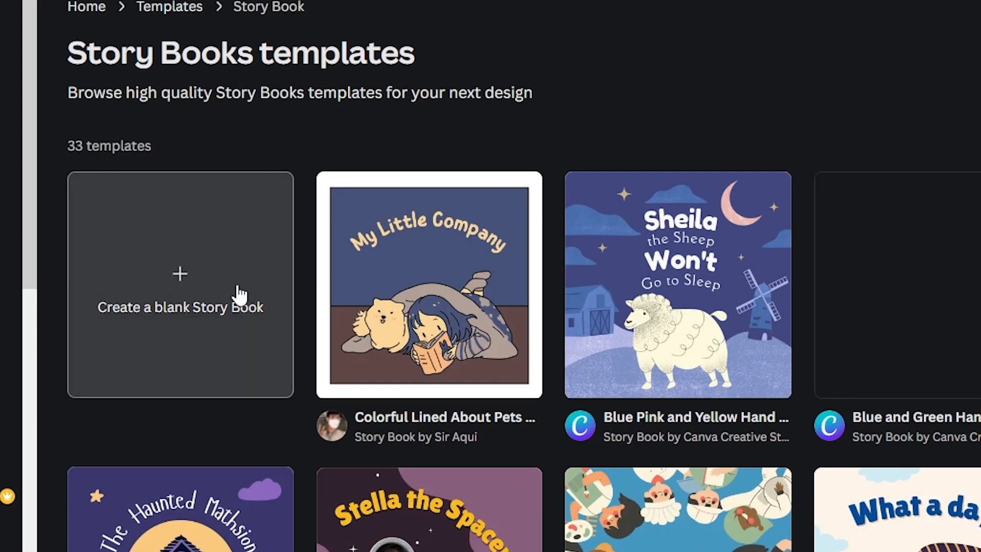
{"action": "left_click", "coordinate": [207, 276]}
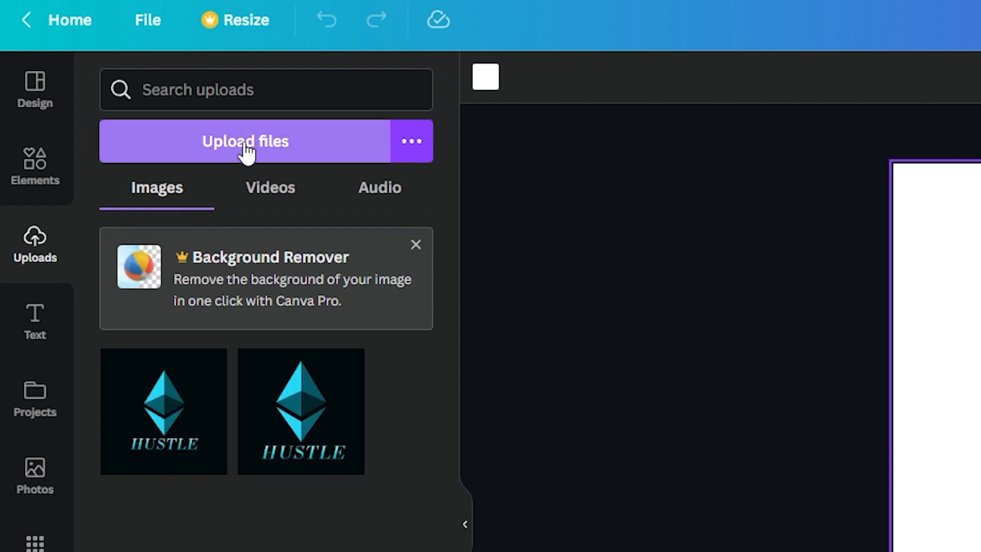
- Upload the two saved illustrations, the rabbit with the owl and the rabbit in its burrow
{"action": "left_click", "coordinate": [246, 144]}
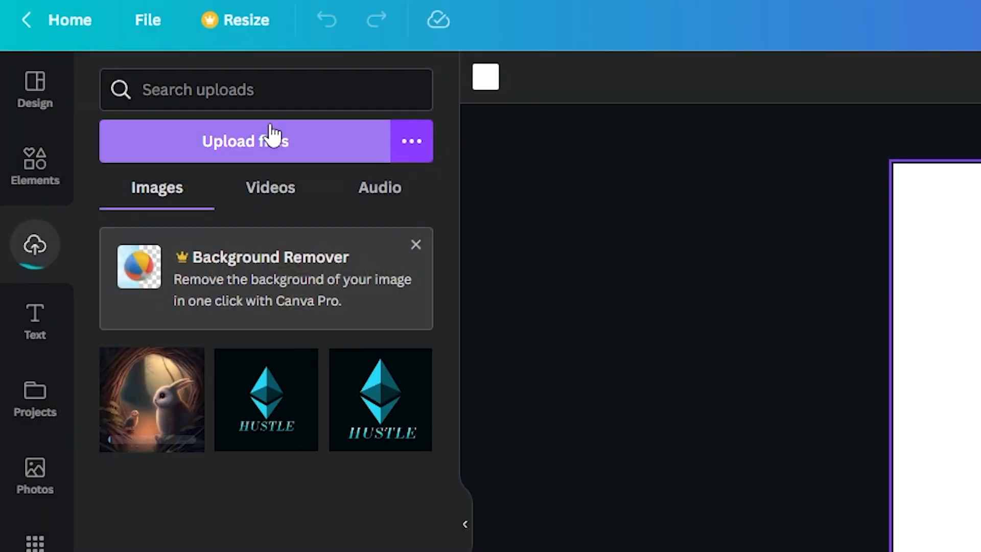
{"action": "left_click", "coordinate": [273, 135]}
{"action": "left_click", "coordinate": [305, 249]}
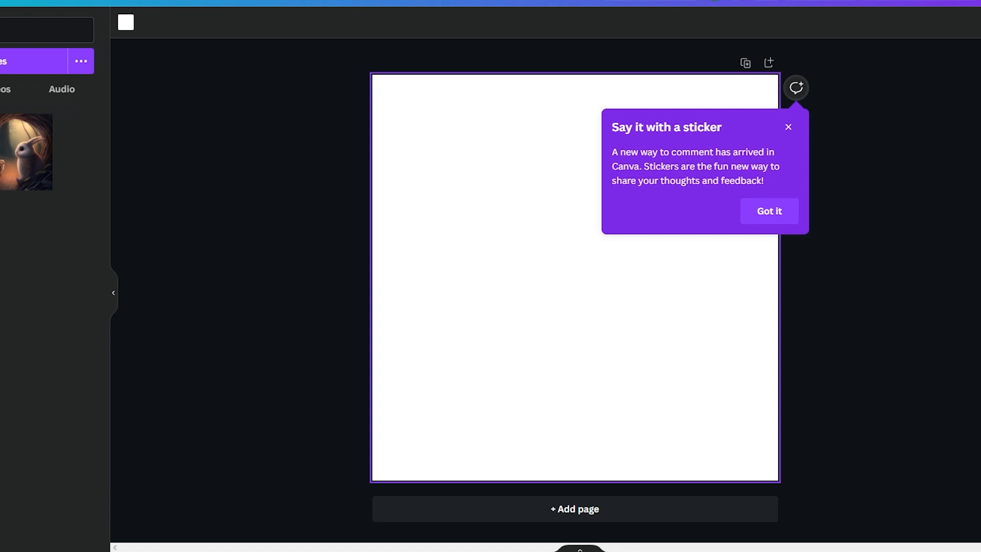
- Place the uploaded rabbit-in-burrow illustration on the blank page and dismiss the sticker tip
{"action": "left_click_drag", "start_coordinate": [26, 152], "coordinate": [435, 227]}
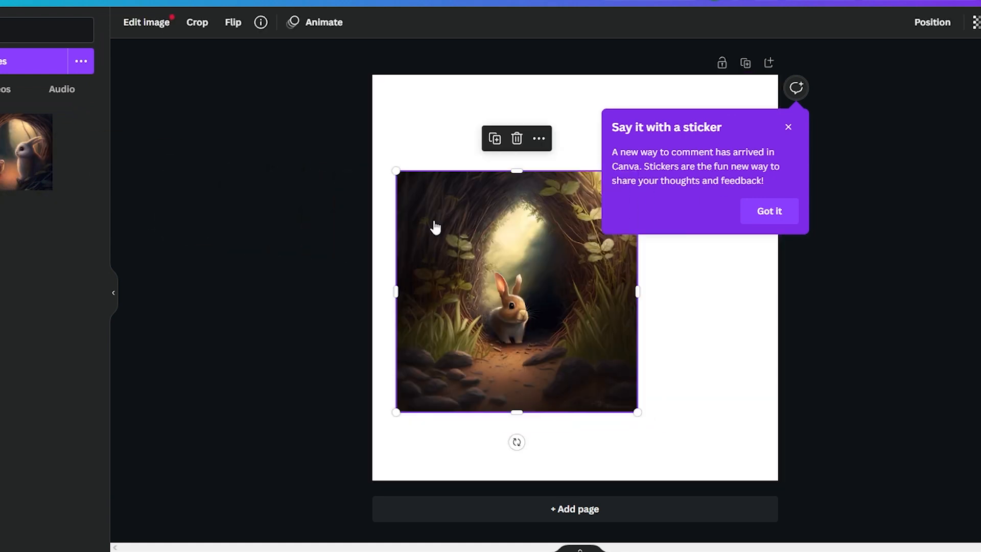
{"action": "left_click", "coordinate": [754, 212]}
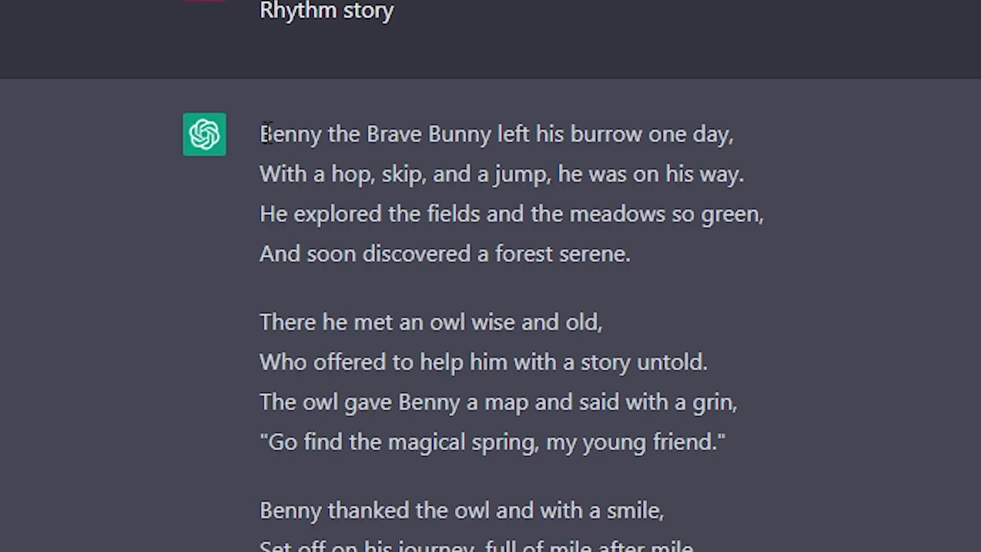
- Copy the first four-line verse of the Chapter 1 rhyme from ChatGPT and paste it as text over the burrow illustration
{"action": "left_click_drag", "start_coordinate": [267, 134], "coordinate": [579, 237]}
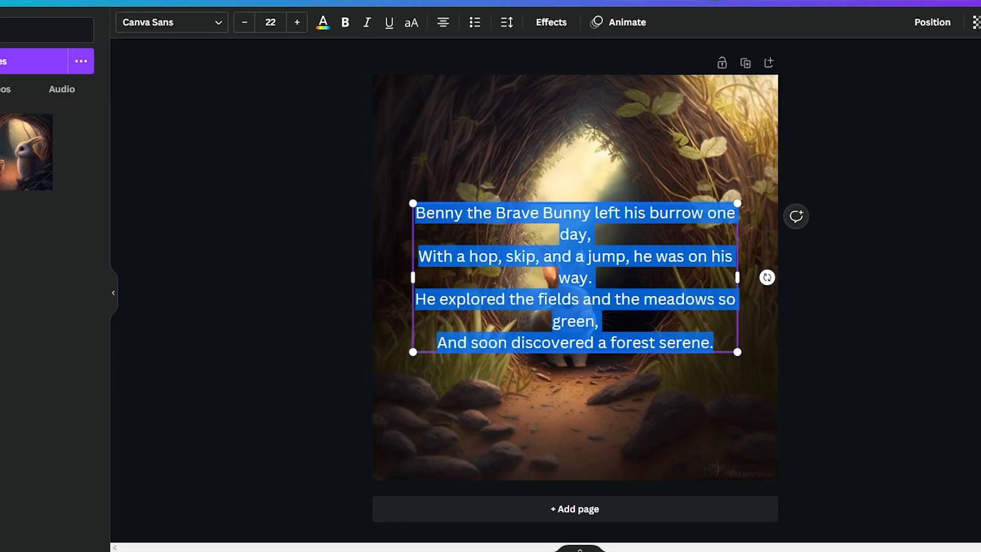
{"action": "left_click", "coordinate": [518, 323]}
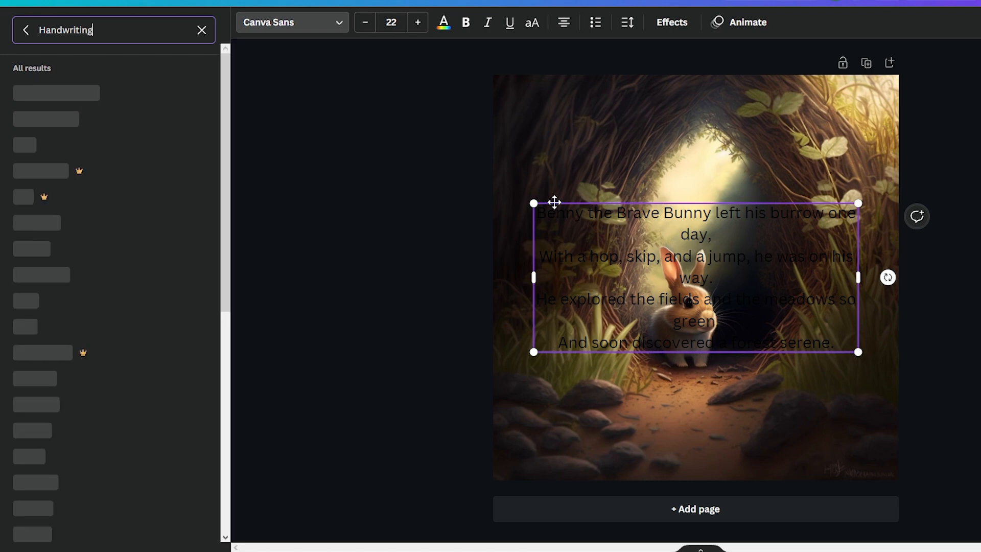
- Search the fonts for Handwriting, set the verse in Dekko at size 31 in white, and move it to the lower part of the page
{"action": "left_click_drag", "start_coordinate": [554, 201], "coordinate": [812, 341]}
{"action": "left_click", "coordinate": [126, 144]}
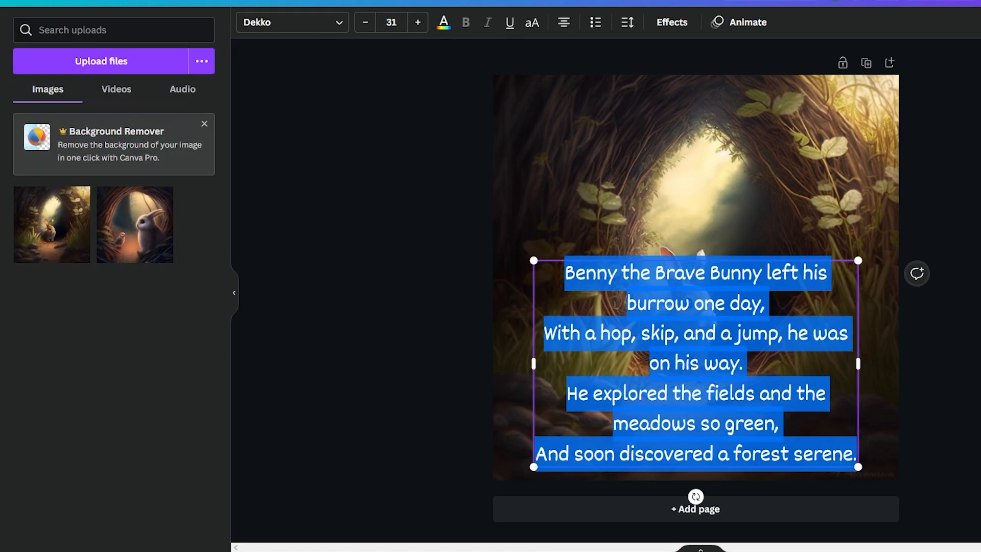
{"action": "key", "text": "Escape"}
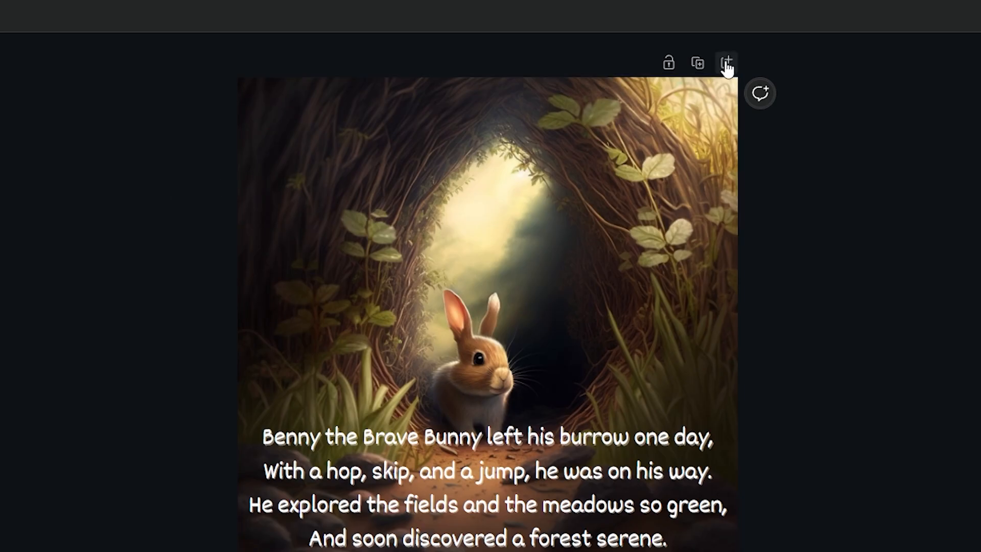
- Duplicate the finished page and cover page 2 with the rabbit-and-owl illustration, enlarged to fill the page behind the verse
{"action": "left_click", "coordinate": [696, 65]}
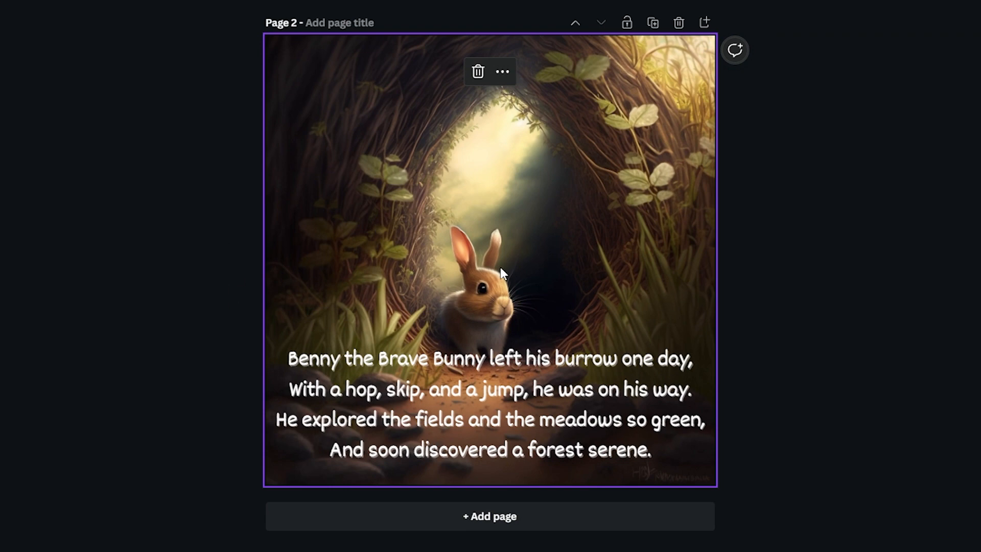
{"action": "left_click_drag", "start_coordinate": [299, 241], "coordinate": [324, 92]}
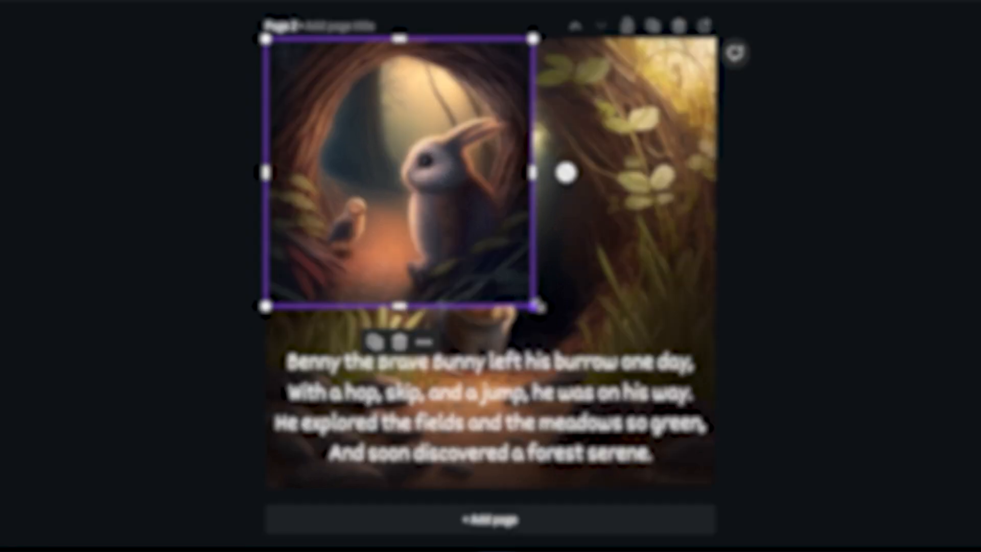
{"action": "left_click_drag", "start_coordinate": [537, 306], "coordinate": [725, 479]}
{"action": "left_click", "coordinate": [734, 480]}
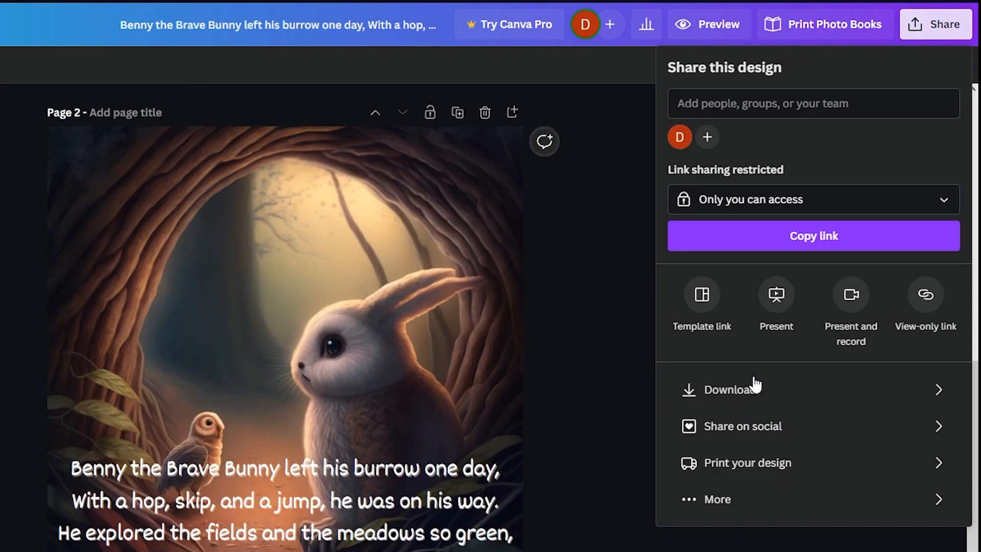
- Open the download options for the storybook design
{"action": "left_click", "coordinate": [756, 385]}
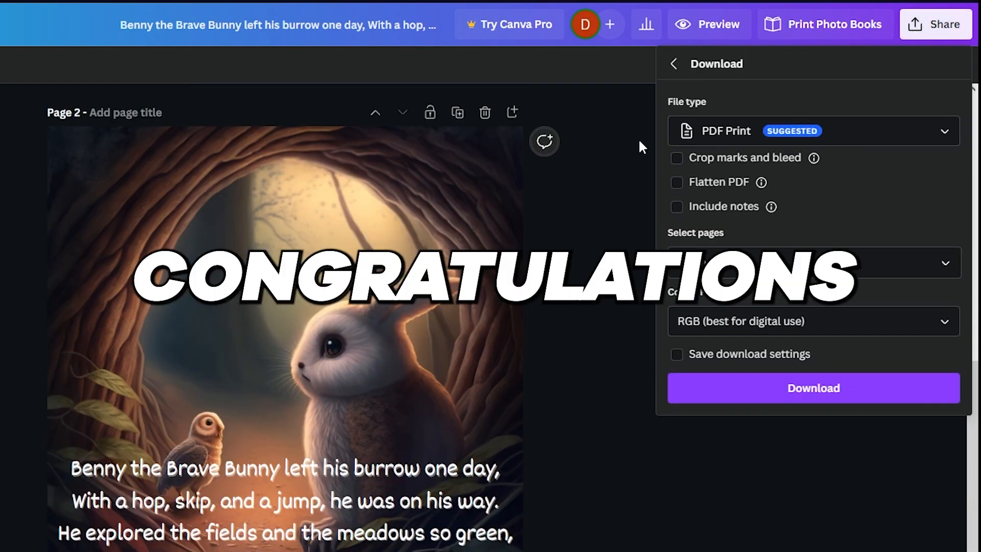